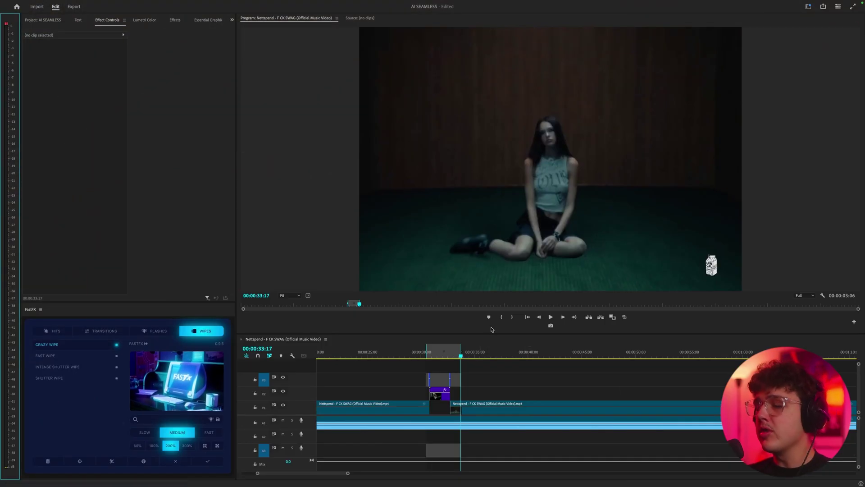
Play back and scrub the existing transition between 00:00:30 and 00:00:33 to review how it blends the two shots.
{"action": "left_click", "coordinate": [418, 356]}
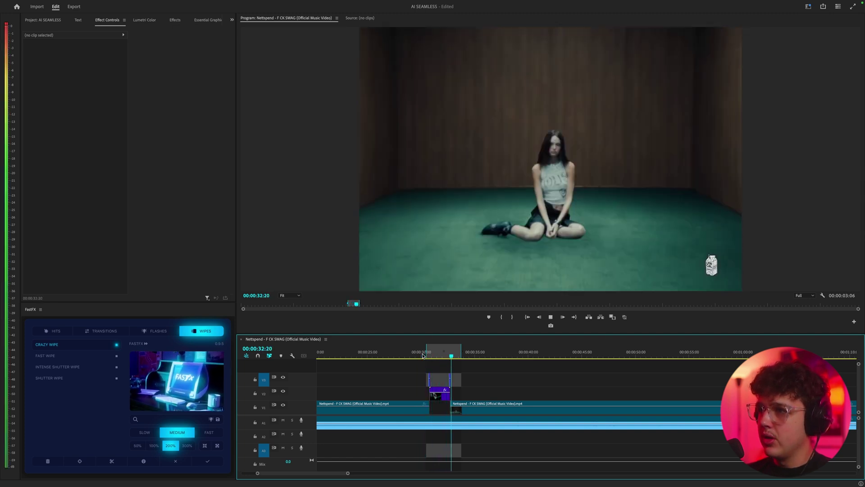
{"action": "left_click", "coordinate": [427, 356]}
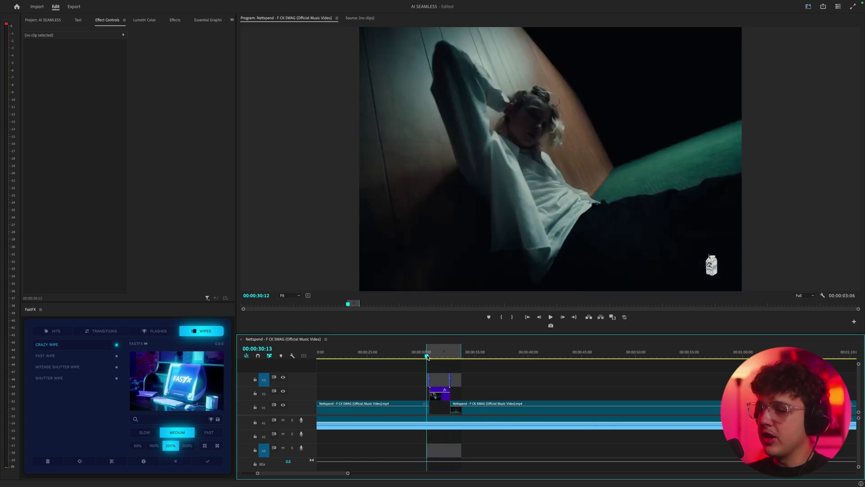
{"action": "mouse_move", "coordinate": [429, 357]}
{"action": "left_mouse_down"}
{"action": "mouse_move", "coordinate": [444, 356]}
{"action": "mouse_move", "coordinate": [431, 356]}
{"action": "left_mouse_up"}
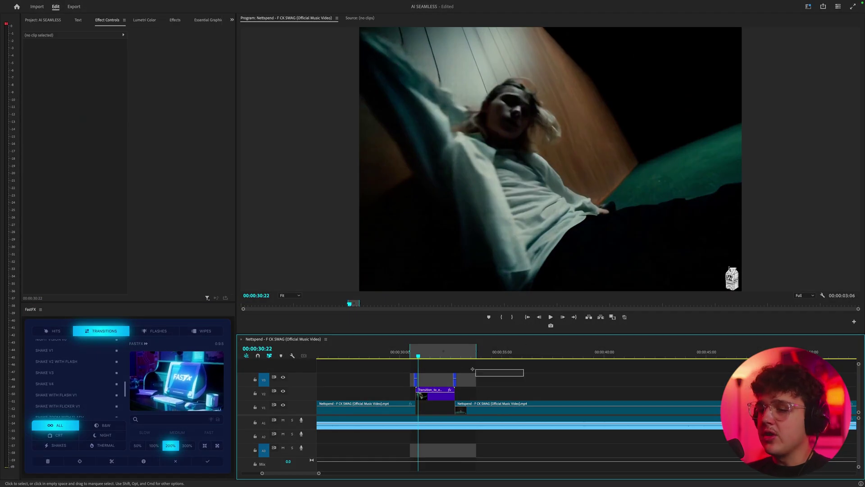
Delete the existing transition clip between the two shots and clear the sequence's in and out points.
{"action": "key", "text": "Delete"}
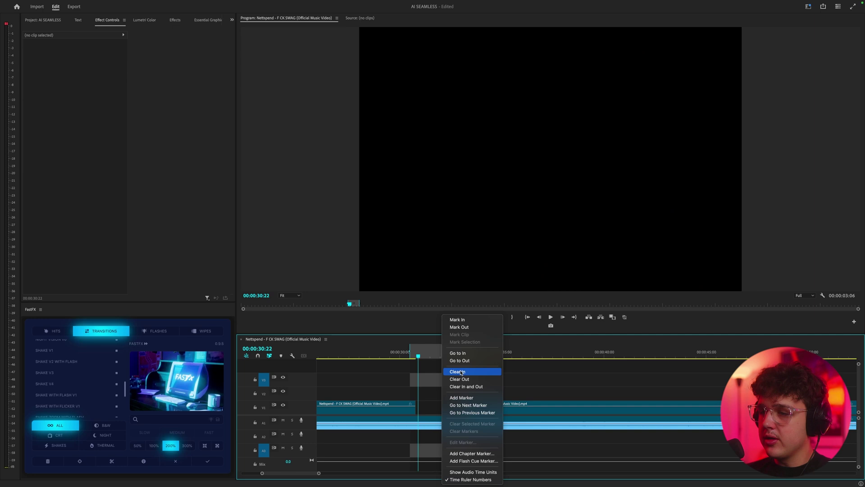
{"action": "left_click", "coordinate": [460, 373]}
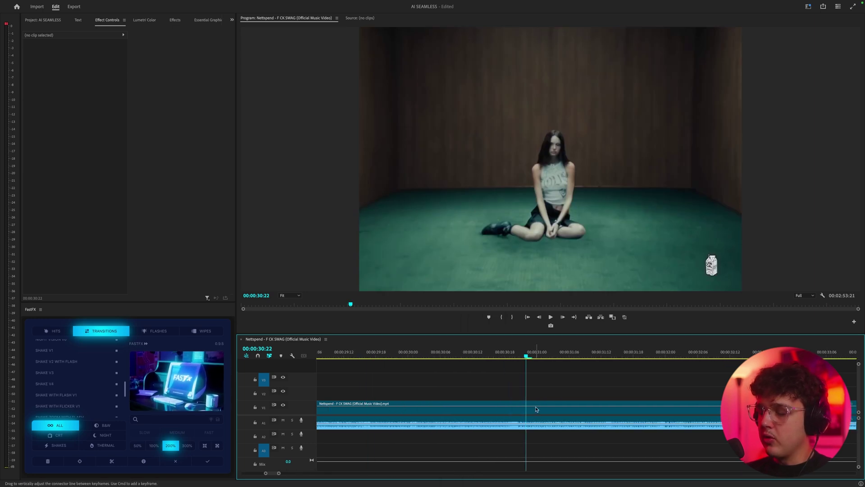
Locate the exact shot change frame by frame and split the V1 music video clip there at 00:00:30:19.
{"action": "key", "text": "Left"}
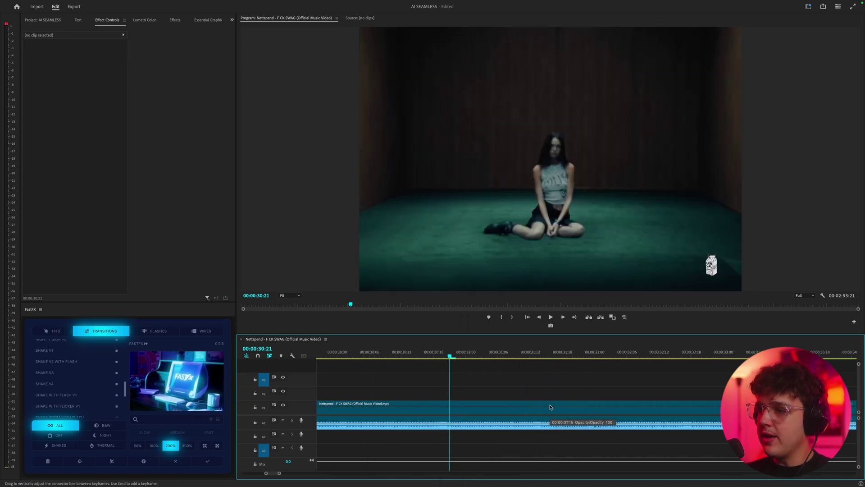
{"action": "key", "text": "Left"}
{"action": "key", "text": "Right"}
{"action": "key", "text": "Left"}
{"action": "key", "text": "Right"}
{"action": "key", "text": "Left"}
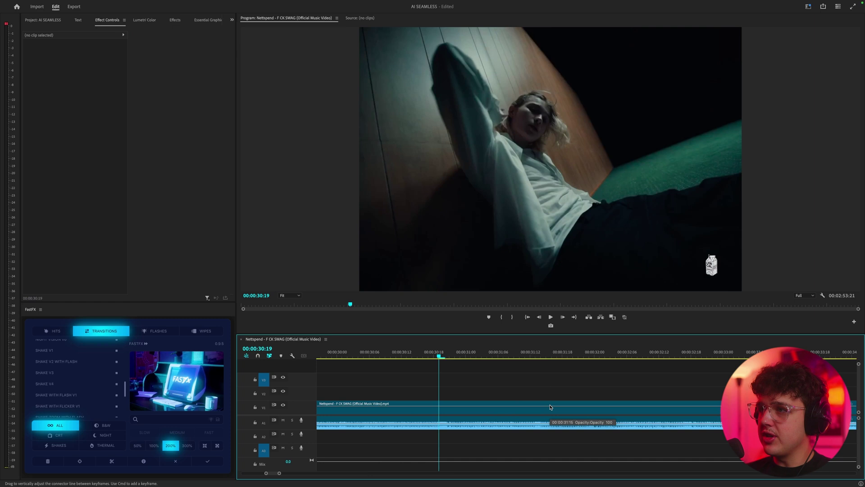
{"action": "key", "text": "Right"}
{"action": "key", "text": "Left"}
{"action": "key", "text": "Right"}
{"action": "key", "text": "Left"}
{"action": "key", "text": "Right"}
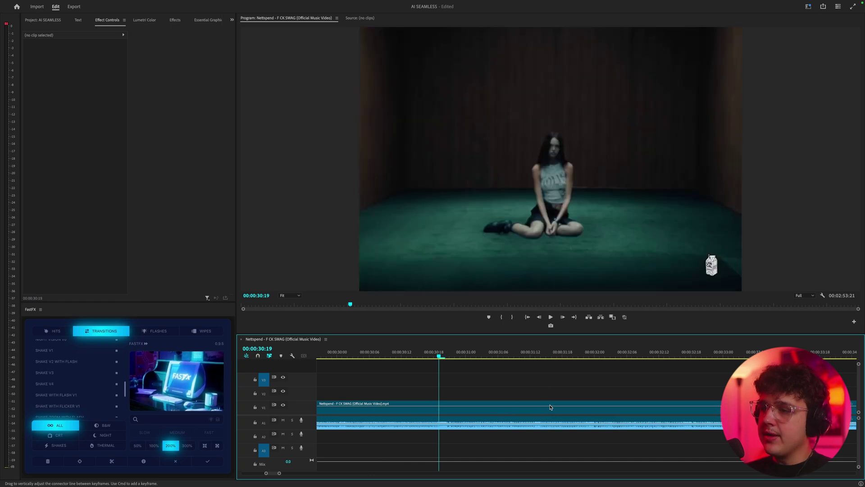
{"action": "key", "text": "c"}
{"action": "left_click", "coordinate": [388, 410]}
{"action": "key", "text": "v"}
{"action": "key", "text": "Left"}
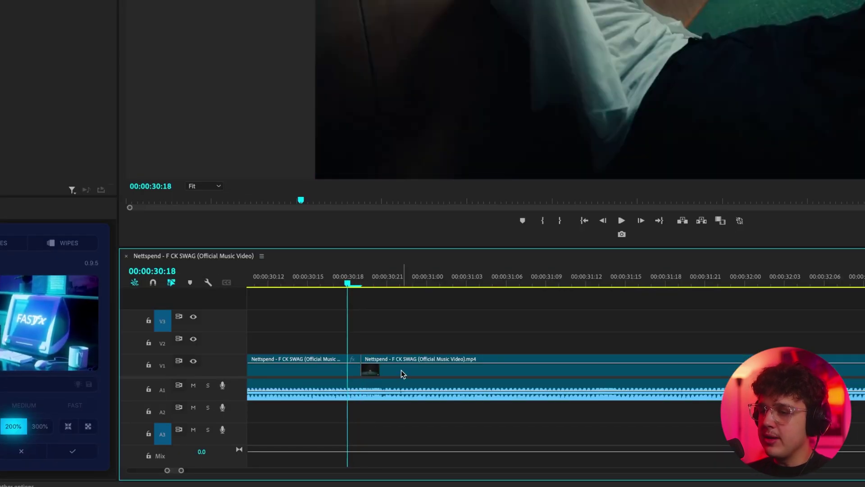
Shift the clip after the 00:00:30:19 cut along V1 to leave a gap of about 10 frames between the two shots.
{"action": "left_click_drag", "start_coordinate": [408, 411], "coordinate": [446, 412]}
{"action": "left_click_drag", "start_coordinate": [455, 374], "coordinate": [533, 376]}
{"action": "mouse_move", "coordinate": [351, 282]}
{"action": "left_mouse_down"}
{"action": "mouse_move", "coordinate": [360, 283]}
{"action": "mouse_move", "coordinate": [343, 283]}
{"action": "mouse_move", "coordinate": [360, 283]}
{"action": "mouse_move", "coordinate": [347, 283]}
{"action": "left_mouse_up"}
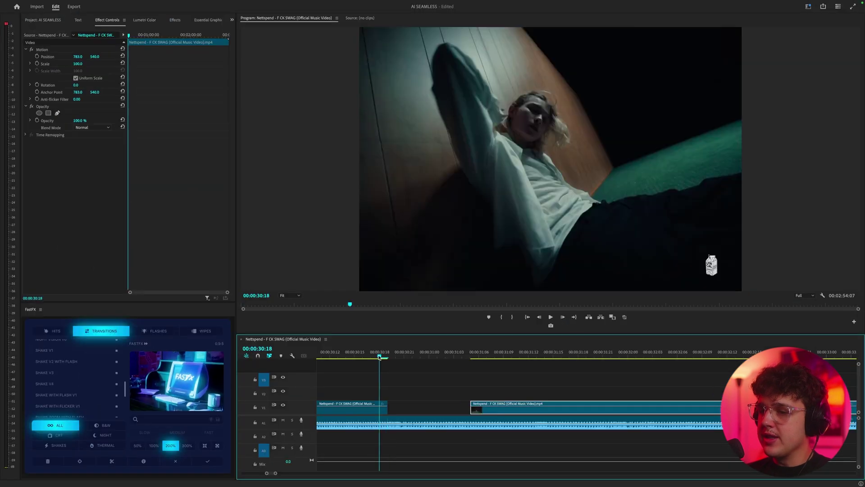
{"action": "mouse_move", "coordinate": [379, 357]}
{"action": "left_mouse_down"}
{"action": "mouse_move", "coordinate": [470, 356]}
{"action": "mouse_move", "coordinate": [380, 357]}
{"action": "left_mouse_up"}
{"action": "scroll", "coordinate": [458, 375], "scroll_direction": "down", "scroll_amount": 3}
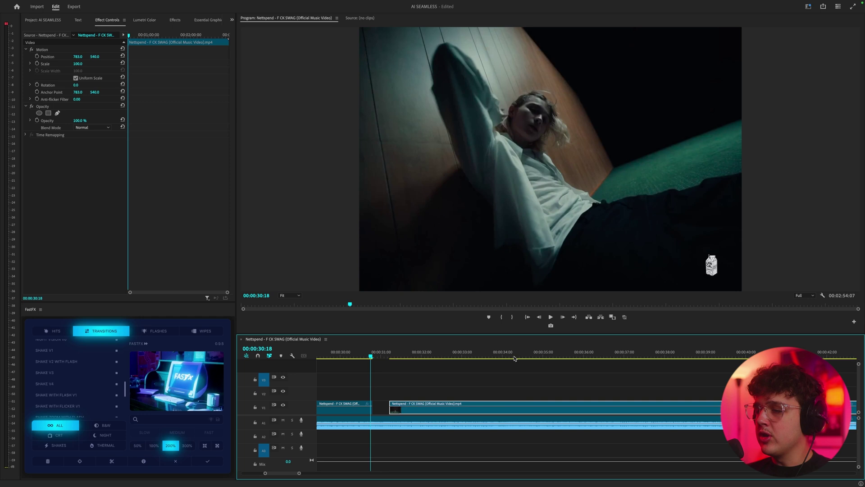
Find the shot change after the close-up of the woman under the chandelier and split the V1 clip at 00:00:36:17.
{"action": "left_click_drag", "start_coordinate": [514, 358], "coordinate": [611, 364]}
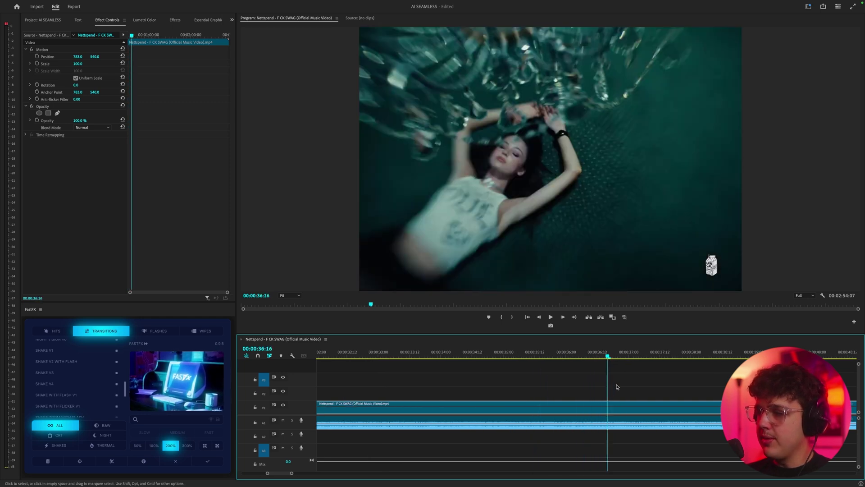
{"action": "key", "text": "c"}
{"action": "left_click", "coordinate": [571, 410]}
Move the clip after the 00:00:36:17 cut along V1 so it starts at 00:00:37:03, leaving a gap between the shots.
{"action": "left_click_drag", "start_coordinate": [592, 409], "coordinate": [629, 410]}
{"action": "left_click", "coordinate": [569, 357]}
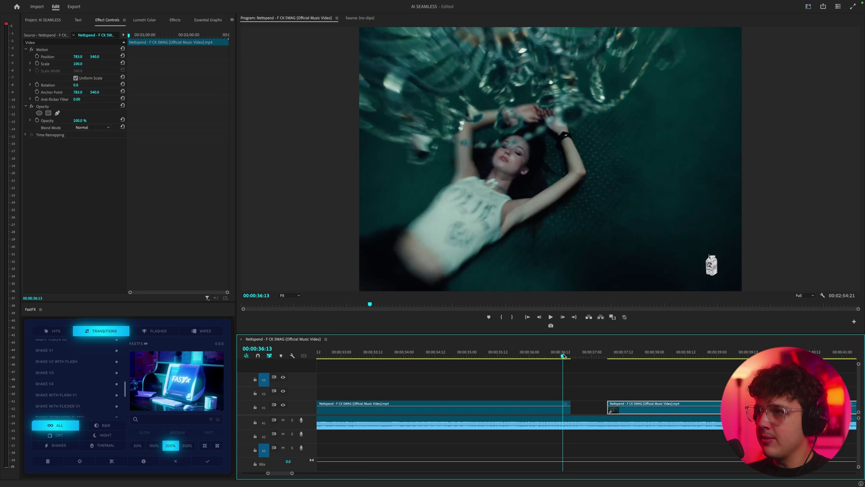
{"action": "left_click_drag", "start_coordinate": [569, 357], "coordinate": [589, 357]}
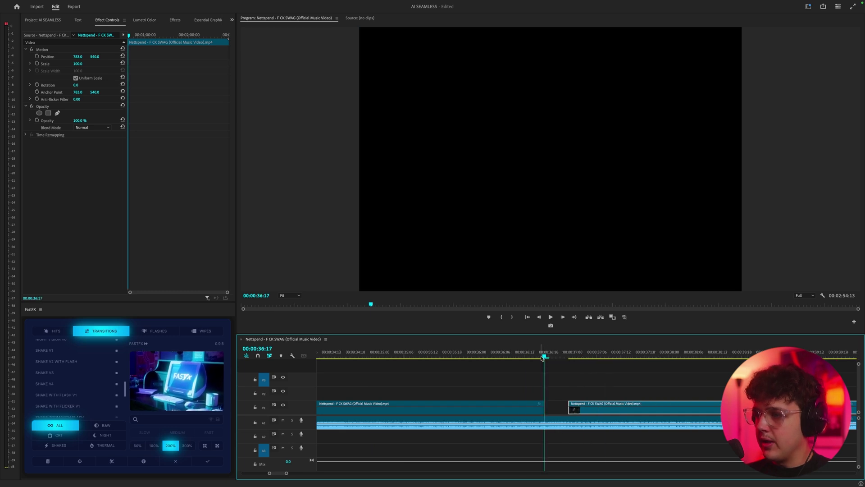
{"action": "left_click_drag", "start_coordinate": [545, 356], "coordinate": [570, 360]}
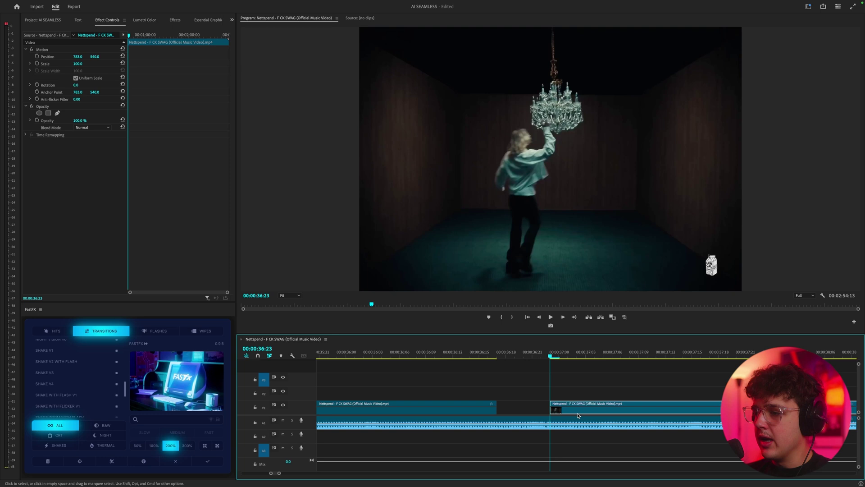
{"action": "left_click_drag", "start_coordinate": [579, 415], "coordinate": [606, 411]}
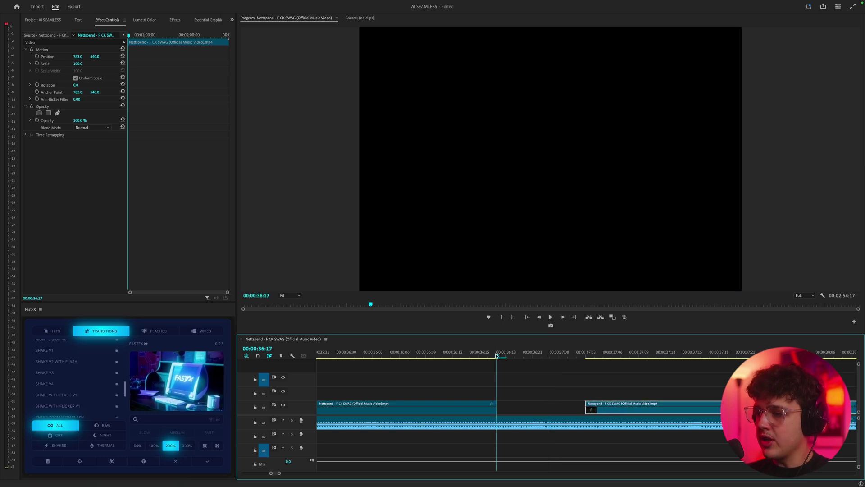
Export the first shot's last frame at 00:00:36:16 as a JPEG into the AI SEAMLESS TRANSITION folder, importing it into the project.
{"action": "left_click_drag", "start_coordinate": [496, 355], "coordinate": [490, 356]}
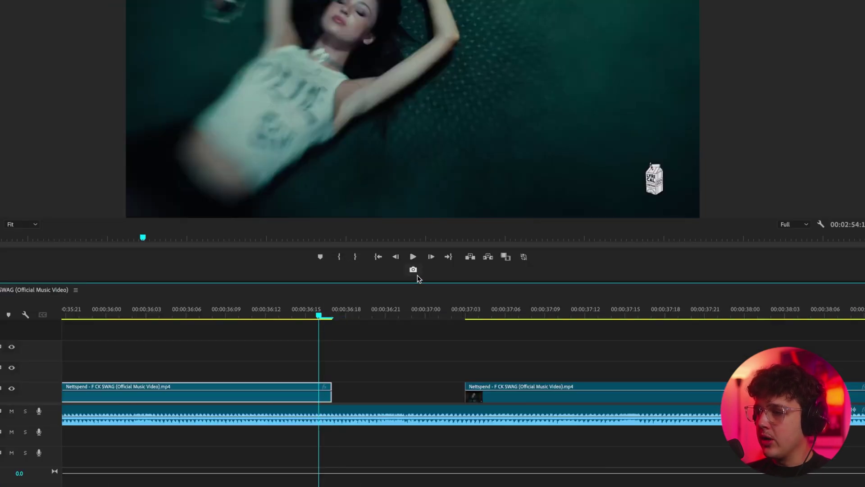
{"action": "left_click", "coordinate": [413, 269]}
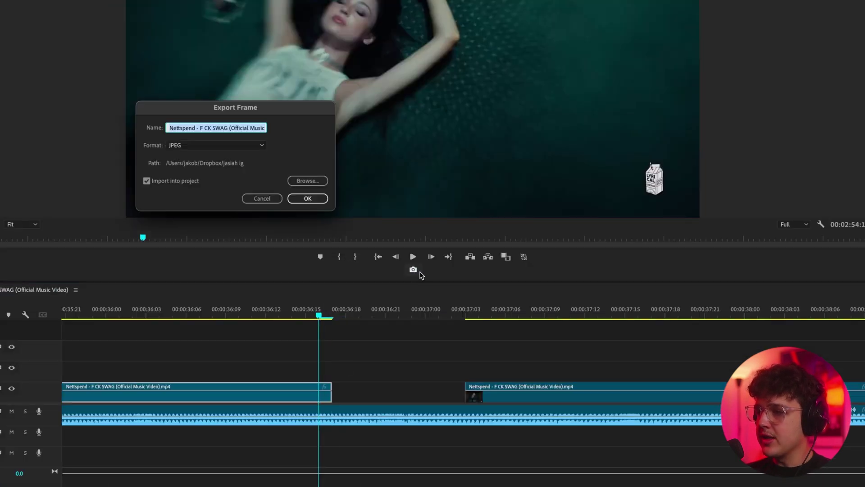
{"action": "left_click", "coordinate": [305, 180]}
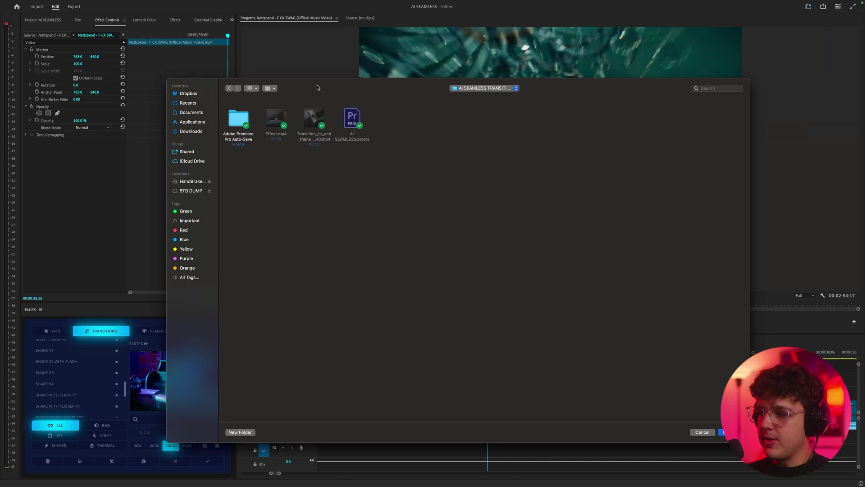
{"action": "key", "text": "Return"}
{"action": "left_click", "coordinate": [480, 278]}
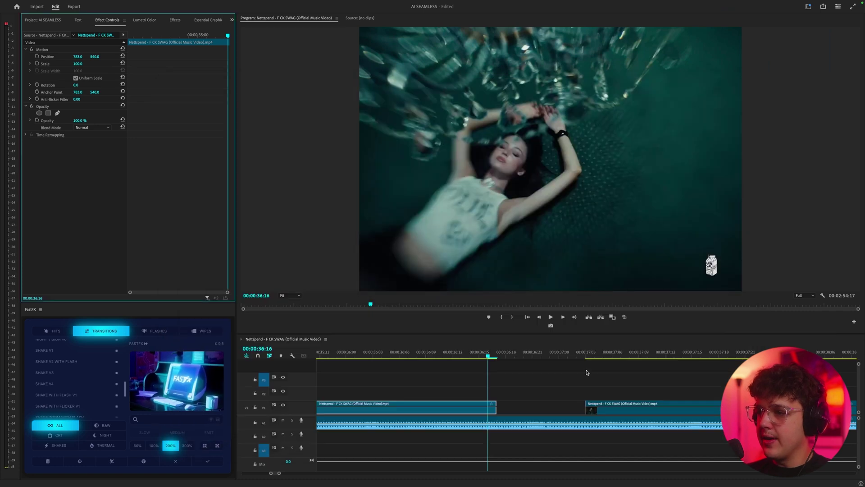
Export the second shot's first frame at 00:00:37:03 as a JPEG to the same folder.
{"action": "left_click", "coordinate": [588, 356]}
{"action": "left_click", "coordinate": [551, 326]}
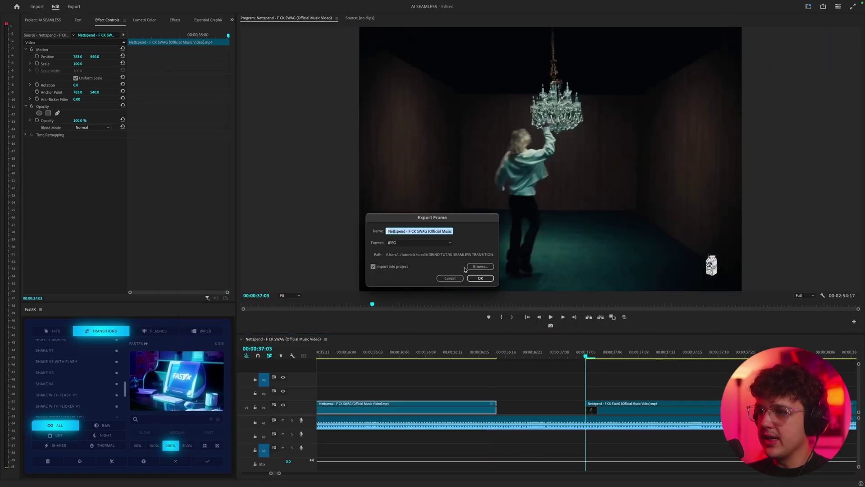
{"action": "left_click", "coordinate": [481, 278]}
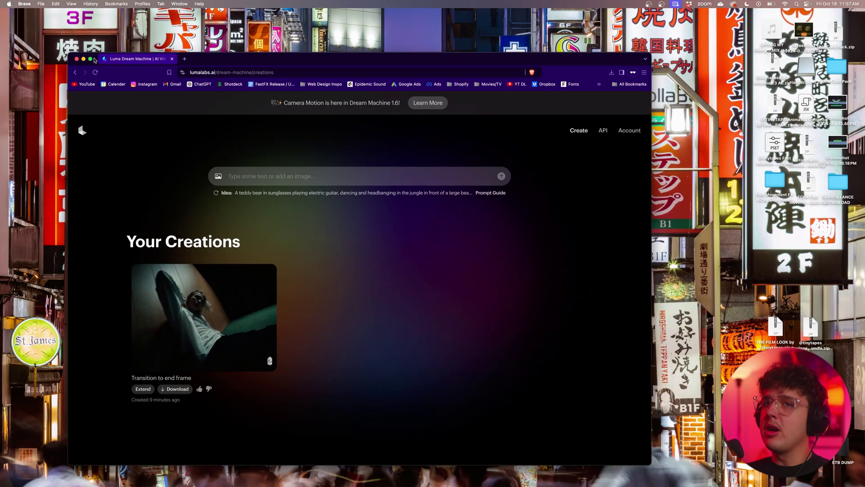
Switch to Luma Dream Machine in the browser and add the exported 003 JPEG from the AI SEAMLESS TRANSITION folder as the start frame.
{"action": "left_click", "coordinate": [90, 59]}
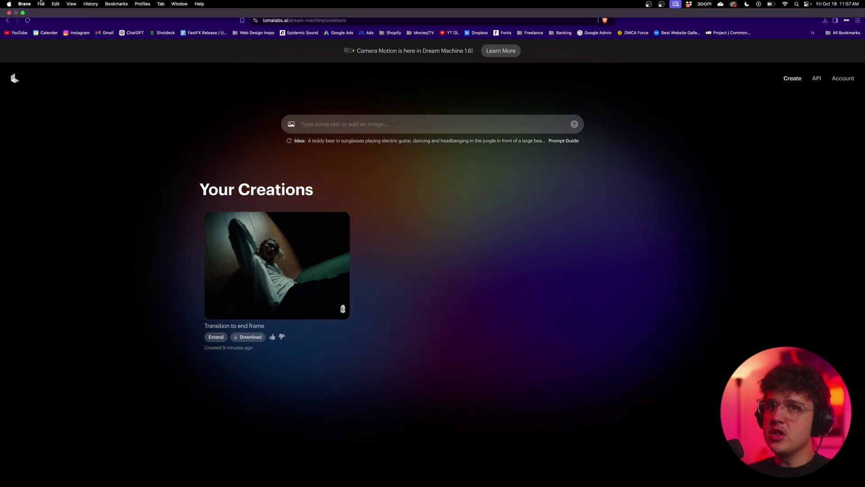
{"action": "left_click", "coordinate": [21, 14]}
{"action": "mouse_move", "coordinate": [221, 486]}
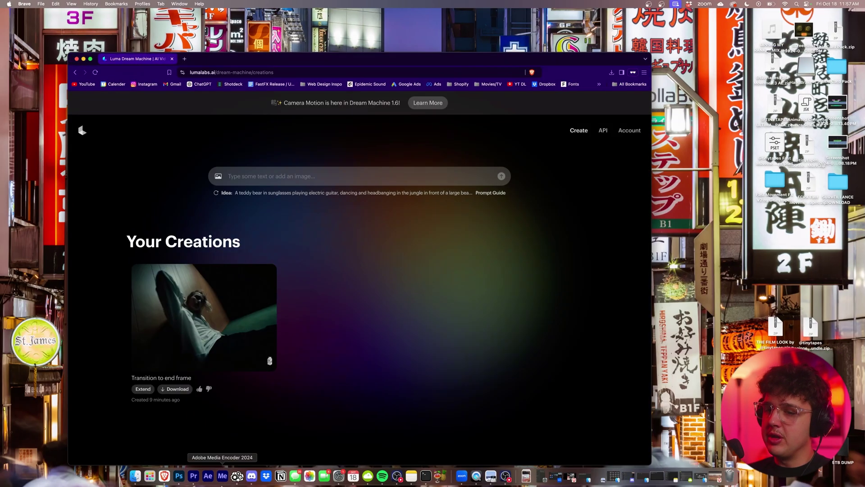
{"action": "left_click", "coordinate": [135, 476]}
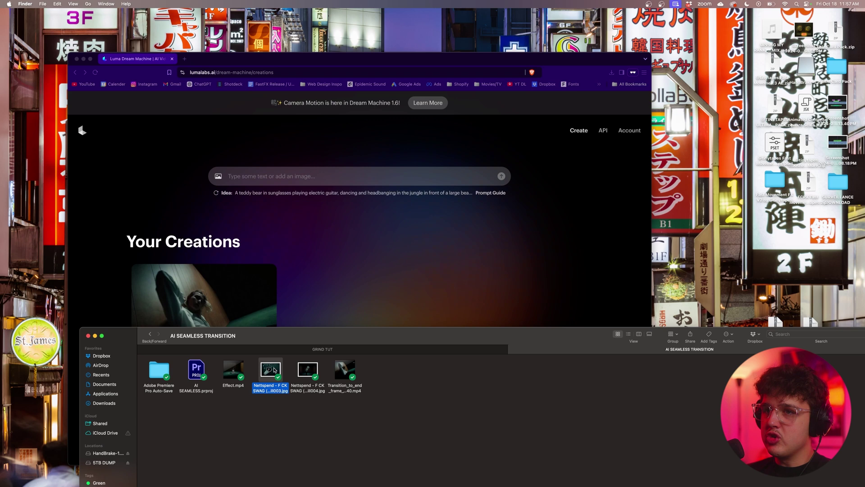
{"action": "left_click_drag", "start_coordinate": [224, 176], "coordinate": [224, 177]}
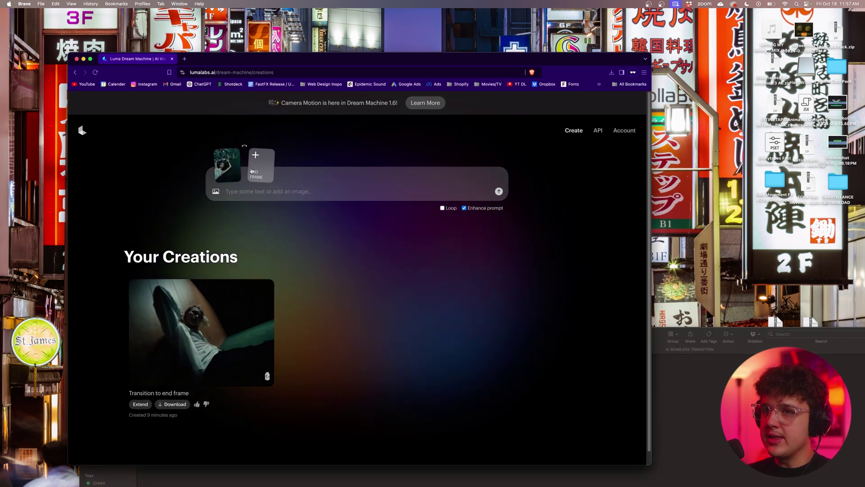
Add the exported frame of the standing figure with the chandelier as the end frame, from the project folder inside GRIND TUT.
{"action": "left_click", "coordinate": [260, 172]}
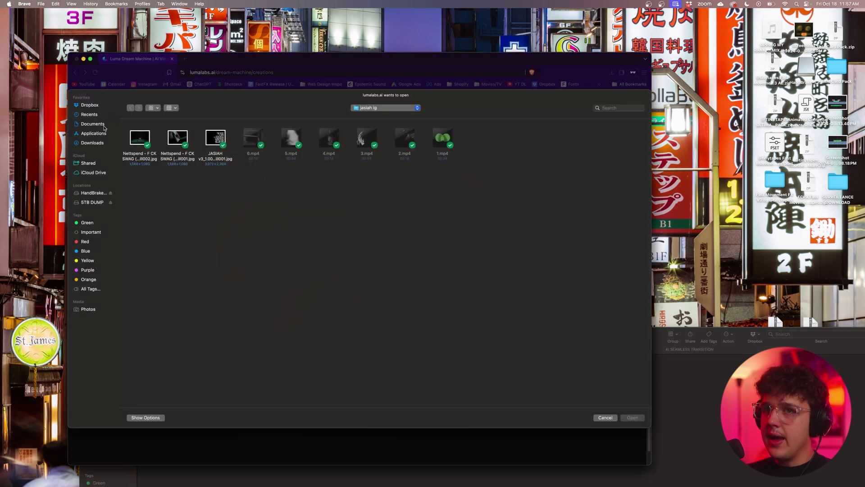
{"action": "left_click", "coordinate": [111, 114]}
{"action": "double_click", "coordinate": [176, 140]}
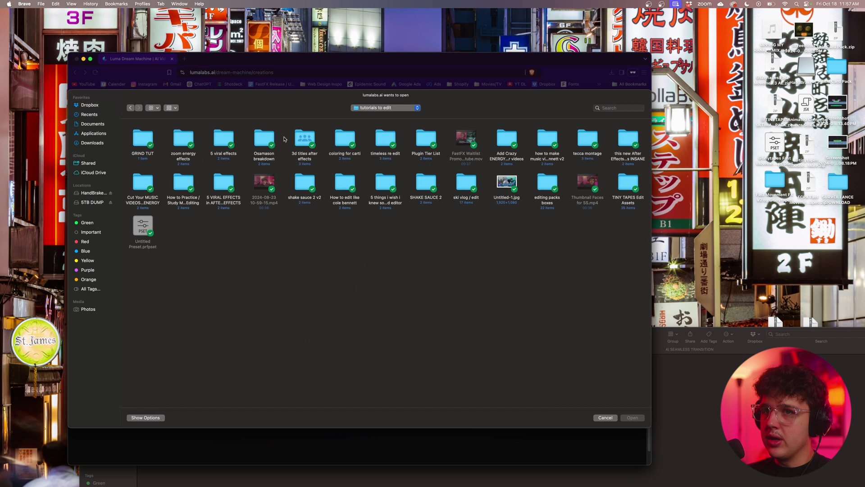
{"action": "double_click", "coordinate": [140, 140]}
{"action": "double_click", "coordinate": [143, 135]}
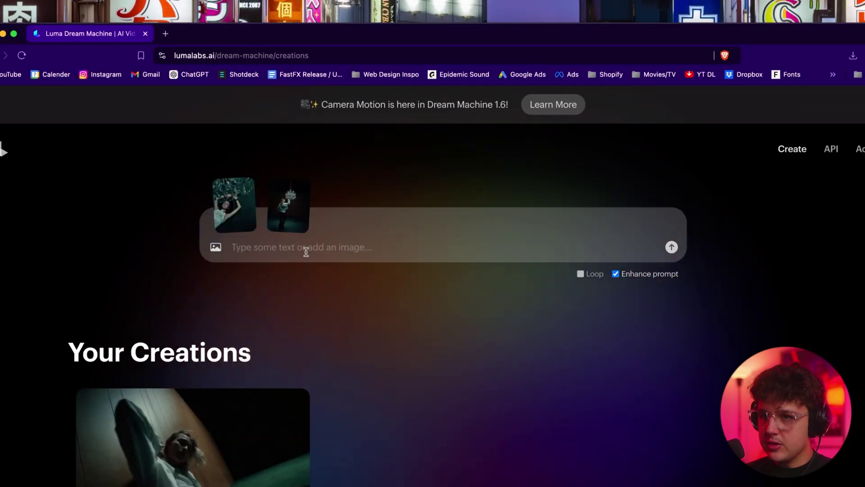
Try to generate the video with the prompt "Transition to end frame" and read the site's response.
{"action": "left_click", "coordinate": [272, 194]}
{"action": "type", "text": "Transition to end fr"}
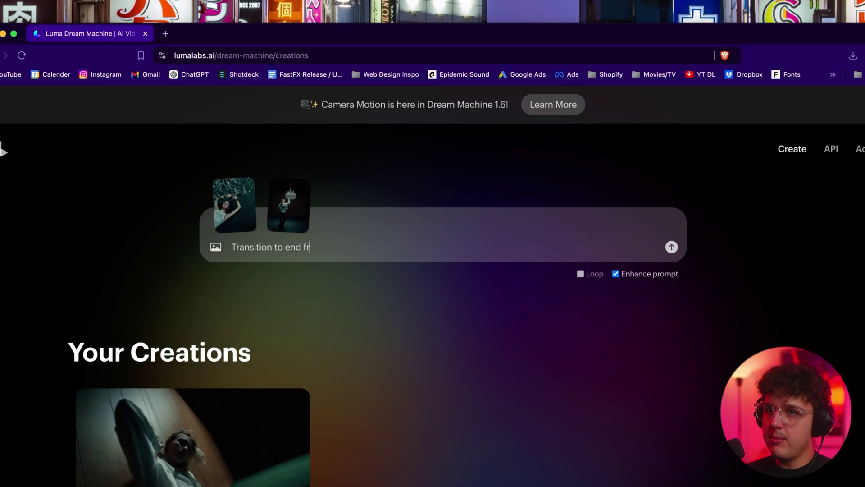
{"action": "type", "text": "ame"}
{"action": "left_click", "coordinate": [671, 247]}
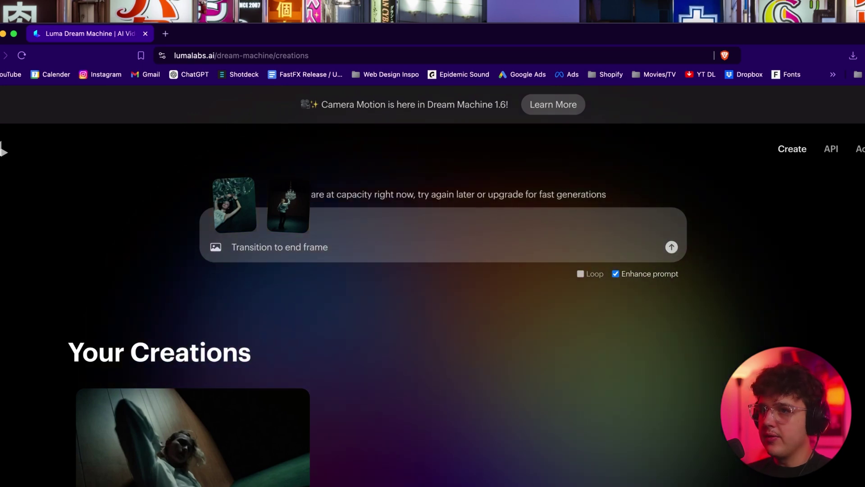
{"action": "left_click_drag", "start_coordinate": [312, 197], "coordinate": [459, 199]}
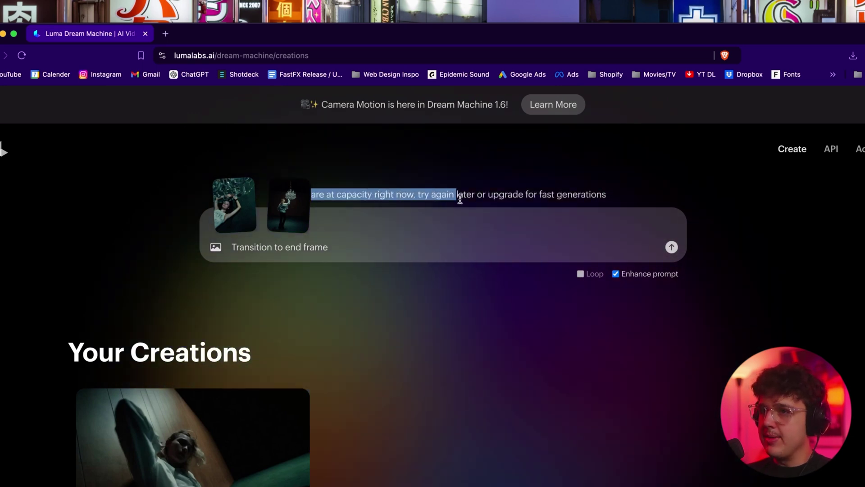
{"action": "left_click", "coordinate": [613, 198]}
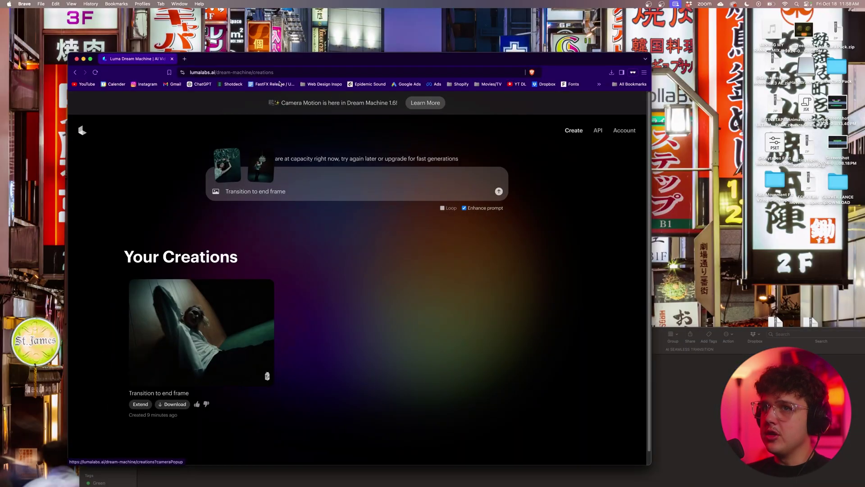
Reopen the Dream Machine creations page in a fresh browser window and dismiss the Camera Motion introduction.
{"action": "left_click", "coordinate": [171, 59]}
{"action": "key", "text": "super+t"}
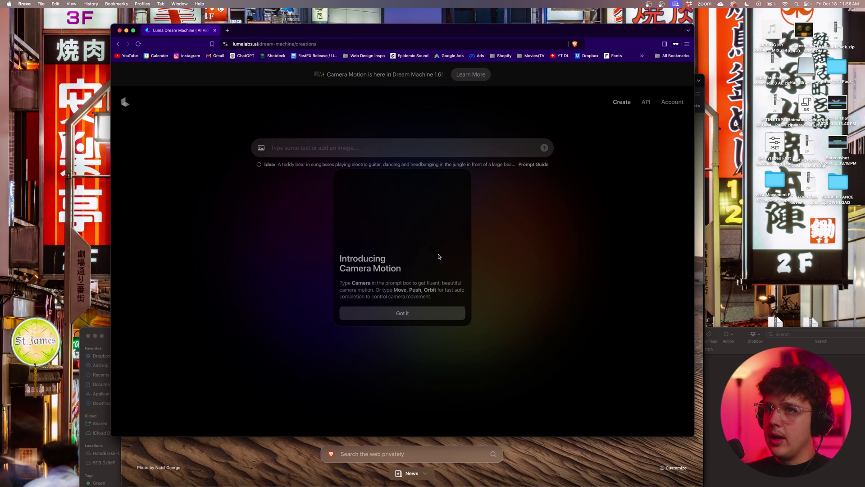
{"action": "left_click", "coordinate": [436, 317]}
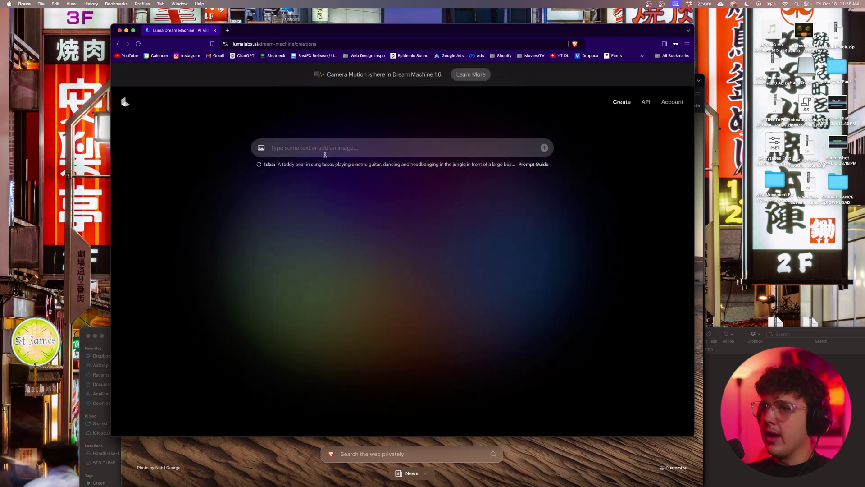
Add the exported 003 JPEG as the start frame and the 004 JPEG as the end frame from the AI SEAMLESS TRANSITION folder.
{"action": "left_click", "coordinate": [261, 148]}
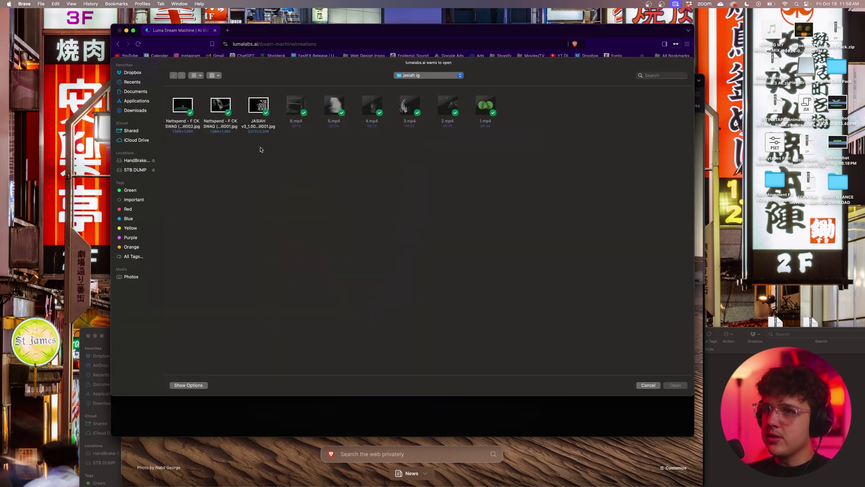
{"action": "left_click", "coordinate": [132, 77]}
{"action": "key", "text": "Escape"}
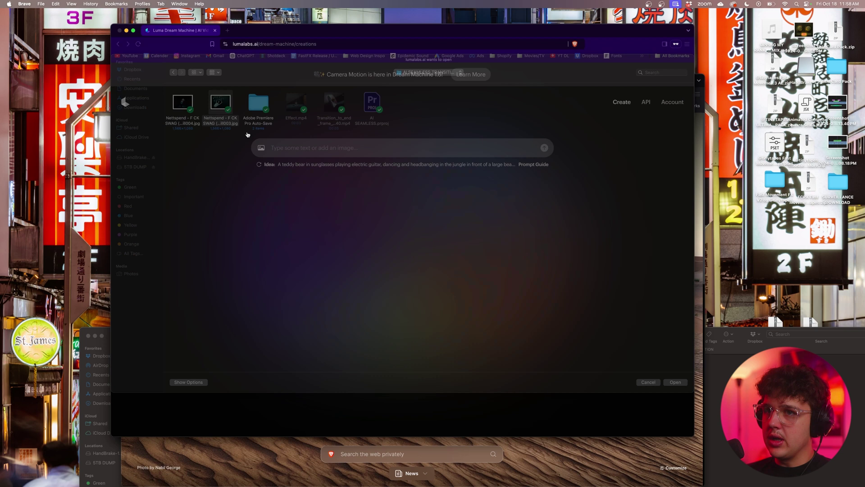
{"action": "left_click", "coordinate": [303, 144]}
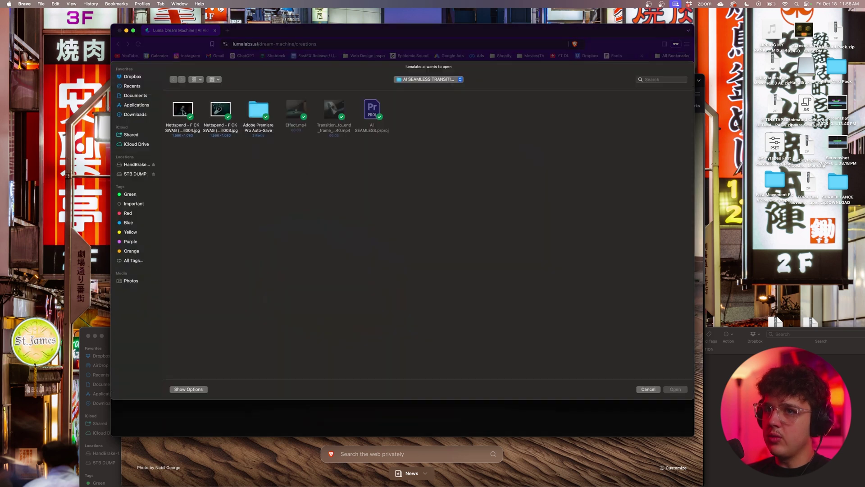
{"action": "double_click", "coordinate": [183, 116]}
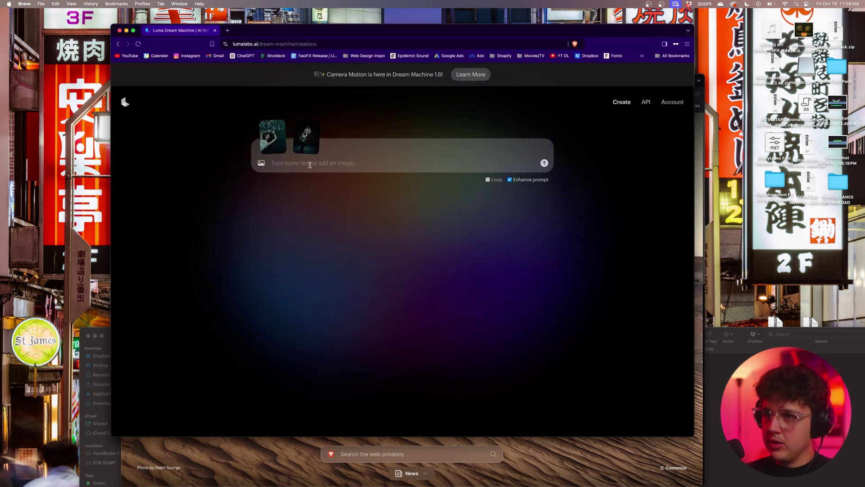
Generate the video with the prompt "Transition to end frame" and enlarge the browser window to full screen.
{"action": "type", "text": "T"}
{"action": "type", "text": "ransition to end frame"}
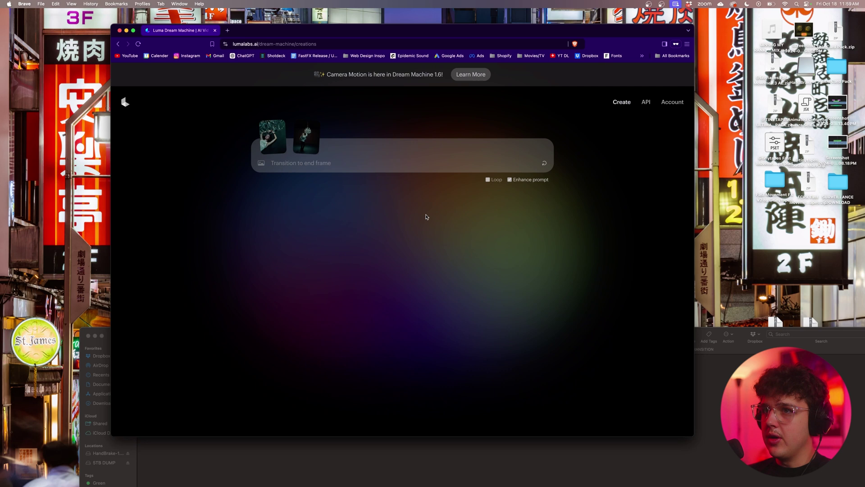
{"action": "left_click", "coordinate": [133, 31]}
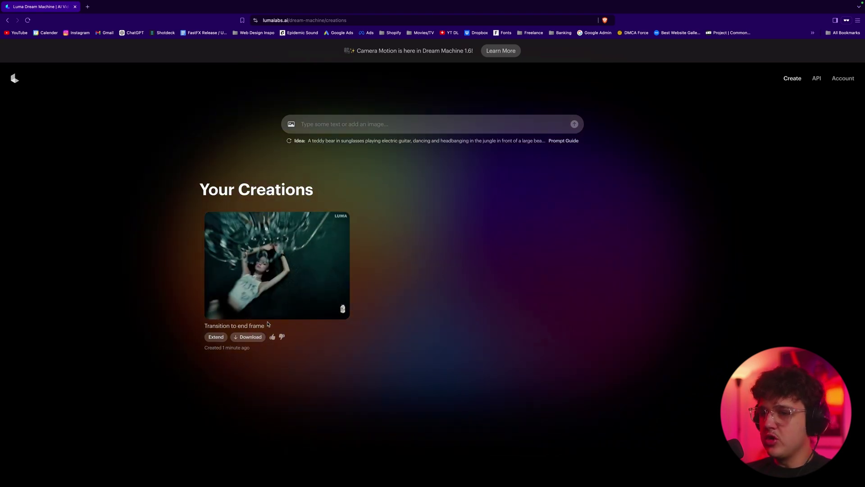
Download the generated "Transition to end frame" video into the project folder inside GRIND TUT under tutorials to edit.
{"action": "left_click", "coordinate": [250, 338]}
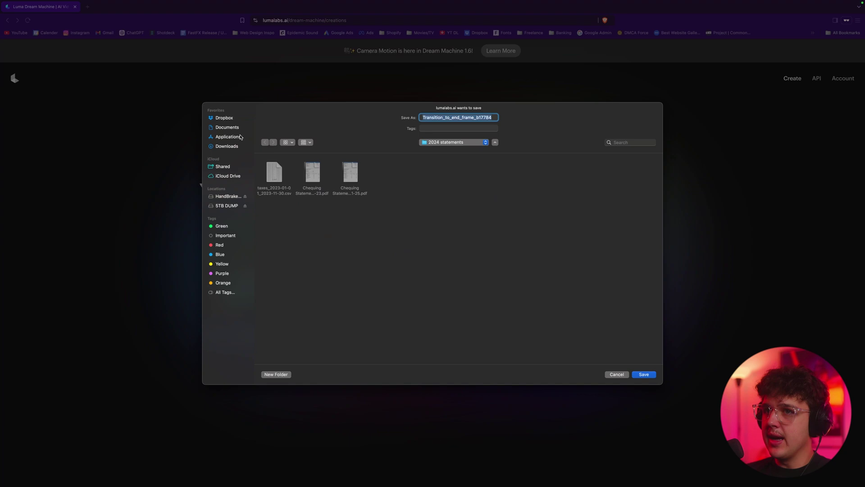
{"action": "left_click", "coordinate": [228, 120]}
{"action": "double_click", "coordinate": [311, 178]}
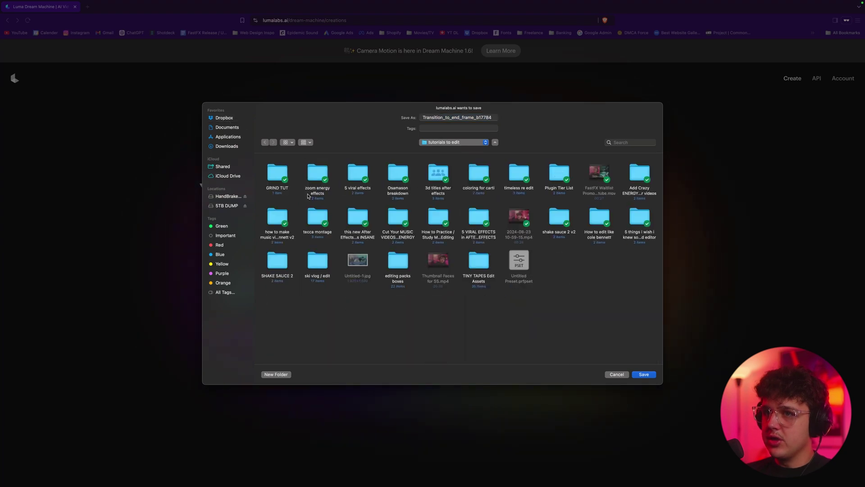
{"action": "double_click", "coordinate": [277, 175]}
{"action": "key", "text": "Return"}
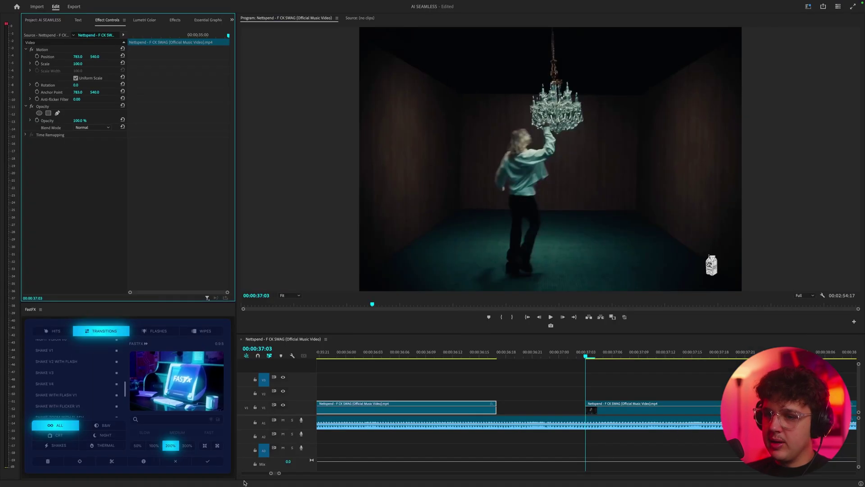
Switch to Premiere Pro and place the downloaded transition video on V2, starting exactly where the first shot ends.
{"action": "left_click_drag", "start_coordinate": [546, 408], "coordinate": [497, 395]}
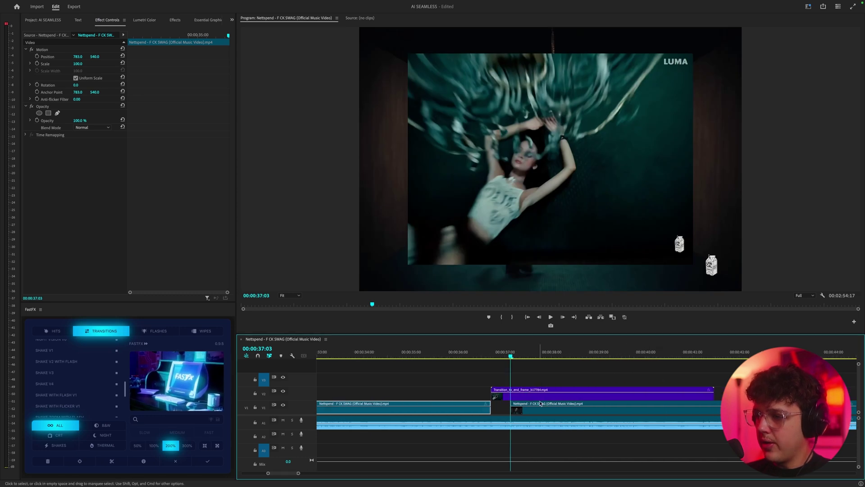
{"action": "scroll", "coordinate": [541, 403], "scroll_direction": "up", "scroll_amount": 3}
{"action": "left_click_drag", "start_coordinate": [429, 400], "coordinate": [436, 399]}
{"action": "key", "text": "s"}
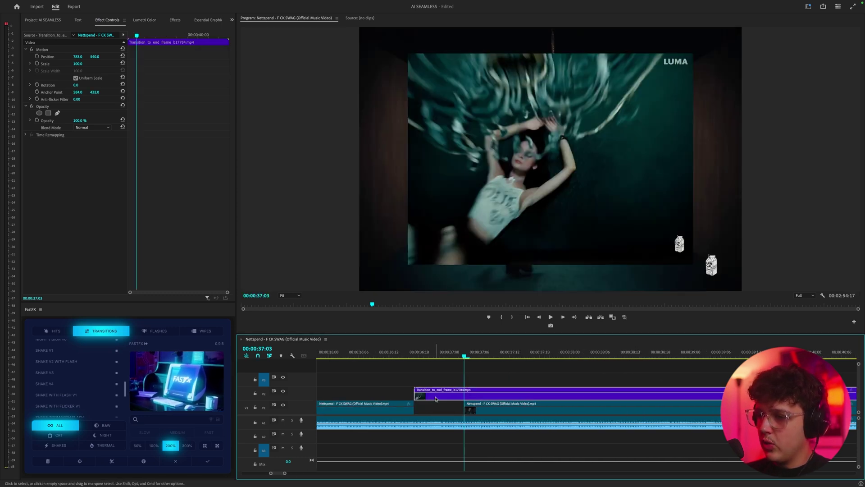
Set the transition clip's speed to 300% and move the second shot to start where the clip ends.
{"action": "right_click", "coordinate": [435, 399]}
{"action": "left_click", "coordinate": [473, 361]}
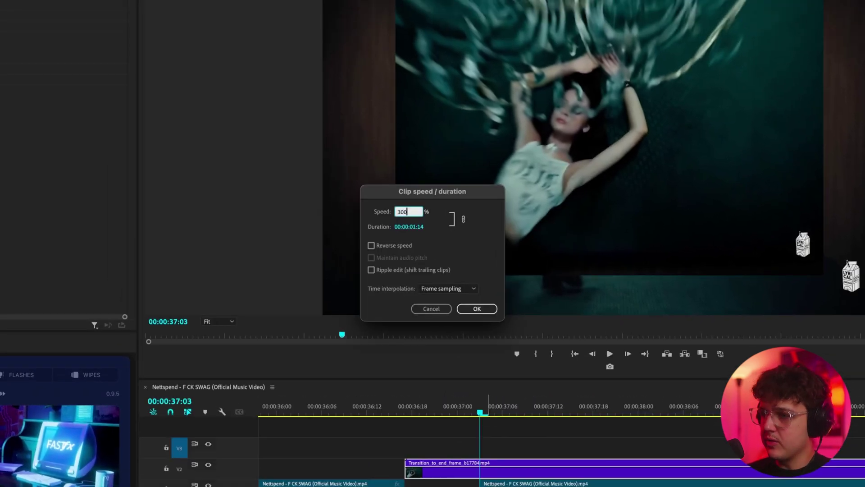
{"action": "type", "text": "300"}
{"action": "key", "text": "Return"}
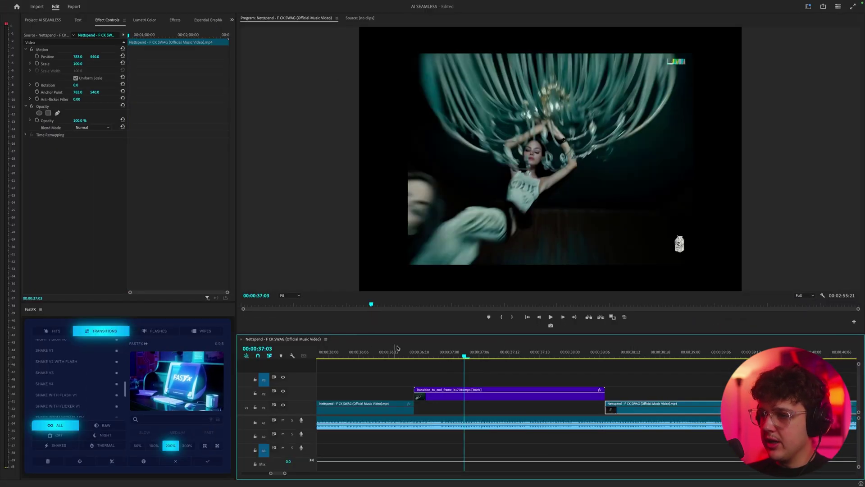
{"action": "left_click", "coordinate": [413, 354]}
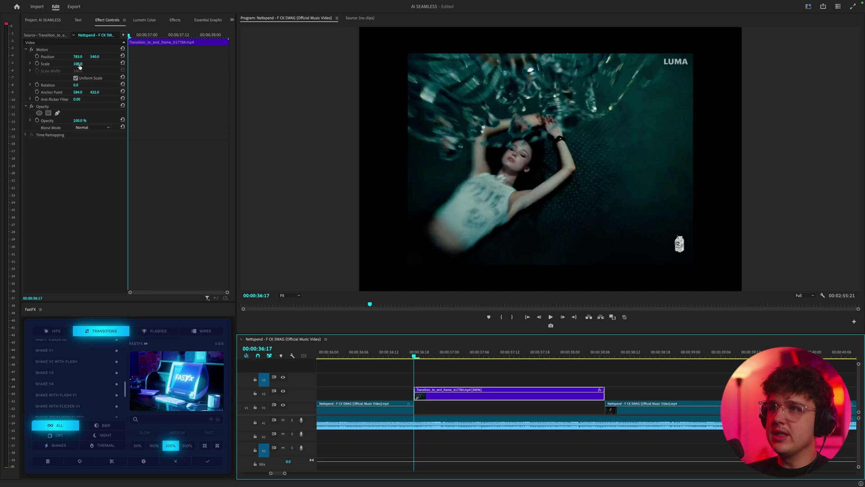
{"action": "left_click_drag", "start_coordinate": [79, 66], "coordinate": [106, 66]}
{"action": "left_click_drag", "start_coordinate": [415, 357], "coordinate": [415, 359]}
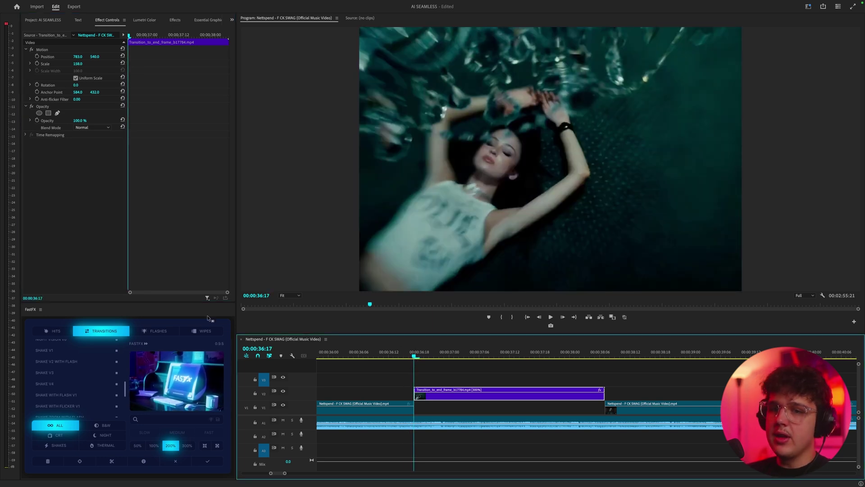
{"action": "key", "text": "super+z"}
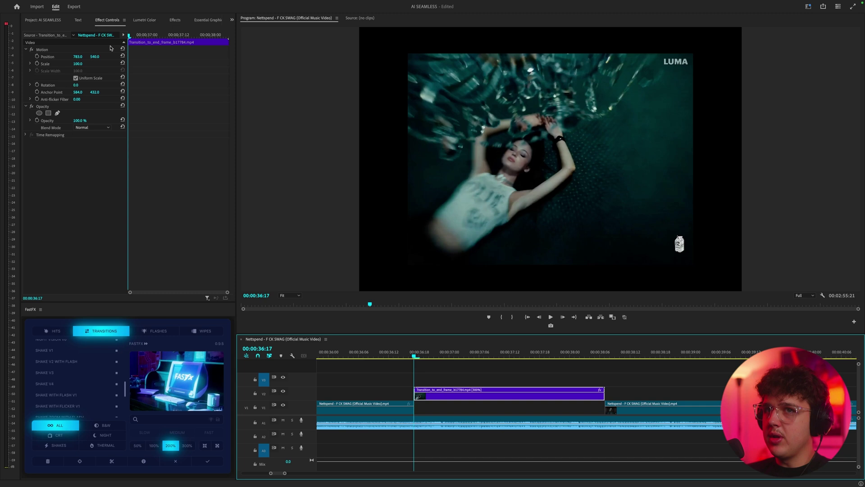
Scale the transition clip to 134.4 to match the preceding shot's framing, and play across the first cut to compare.
{"action": "left_click_drag", "start_coordinate": [78, 65], "coordinate": [92, 66]}
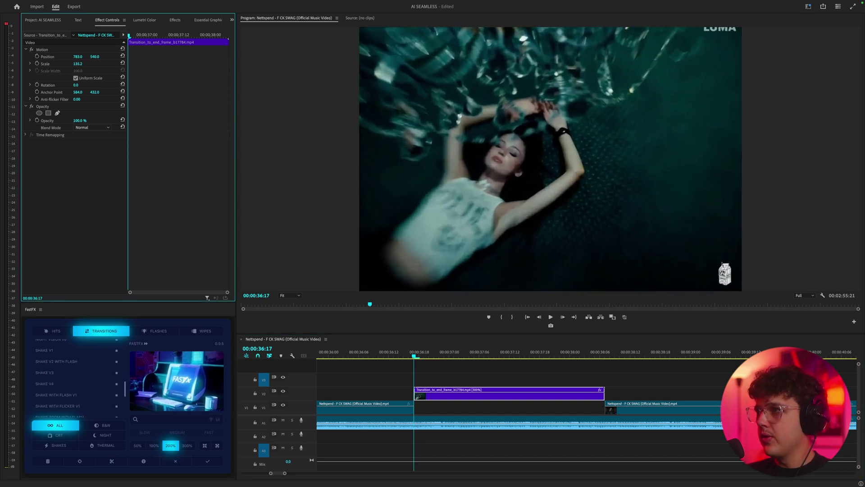
{"action": "left_click", "coordinate": [295, 371]}
{"action": "key", "text": "space"}
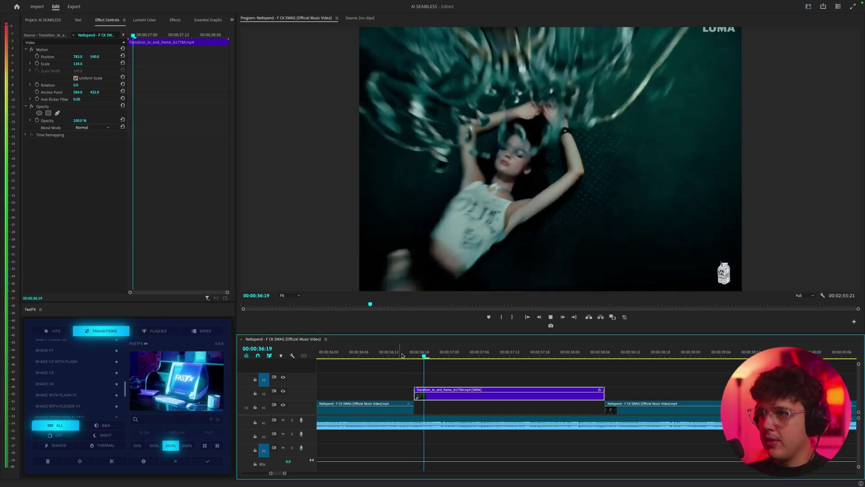
{"action": "mouse_move", "coordinate": [403, 355]}
{"action": "left_mouse_down"}
{"action": "mouse_move", "coordinate": [595, 356]}
{"action": "mouse_move", "coordinate": [398, 356]}
{"action": "left_mouse_up"}
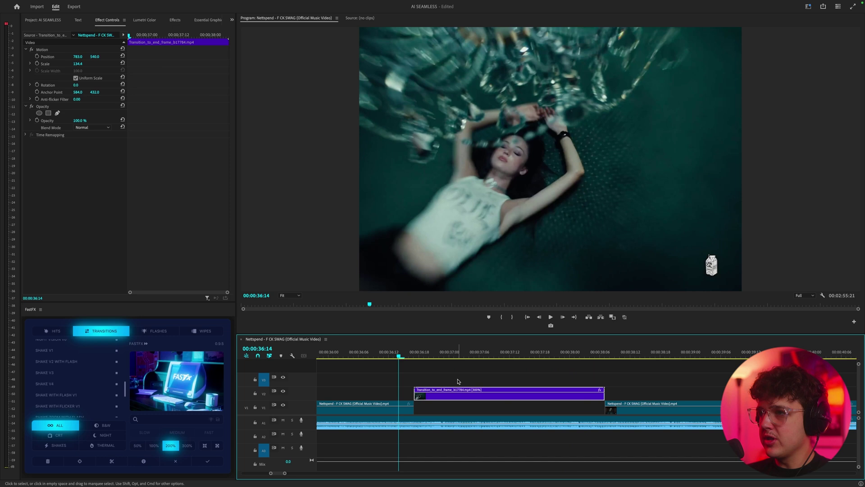
Add the FastFX Motion Flash Vertical effect at medium speed on V3 over both the start and end cuts of the transition clip.
{"action": "left_click_drag", "start_coordinate": [450, 356], "coordinate": [414, 375]}
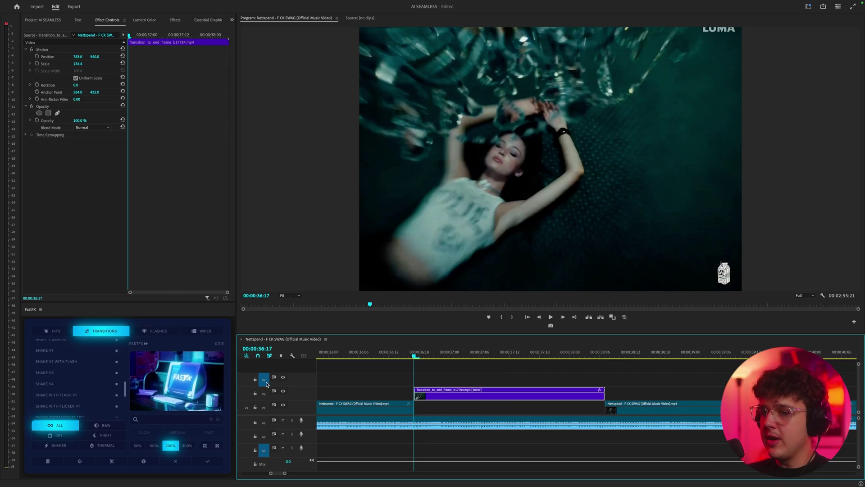
{"action": "left_click", "coordinate": [474, 384]}
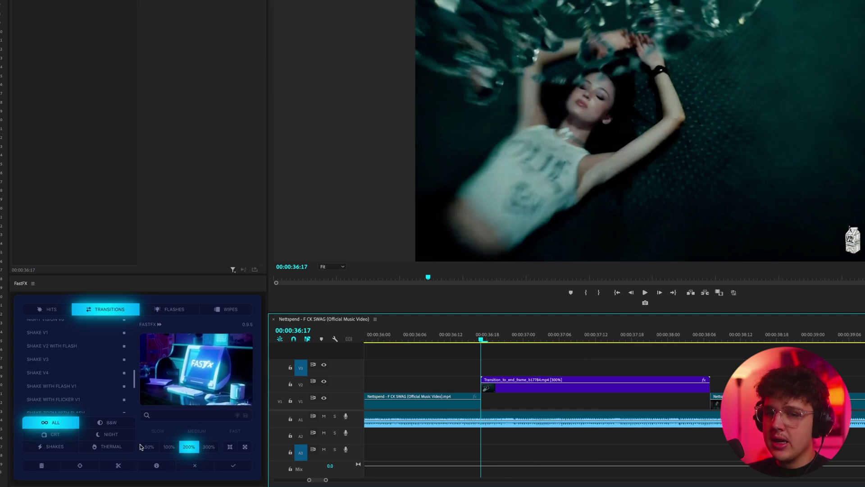
{"action": "left_click", "coordinate": [170, 309]}
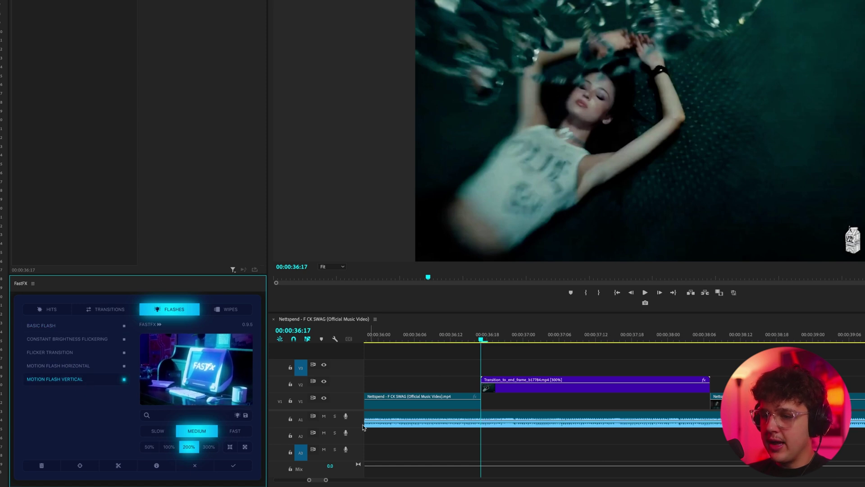
{"action": "left_click", "coordinate": [227, 468]}
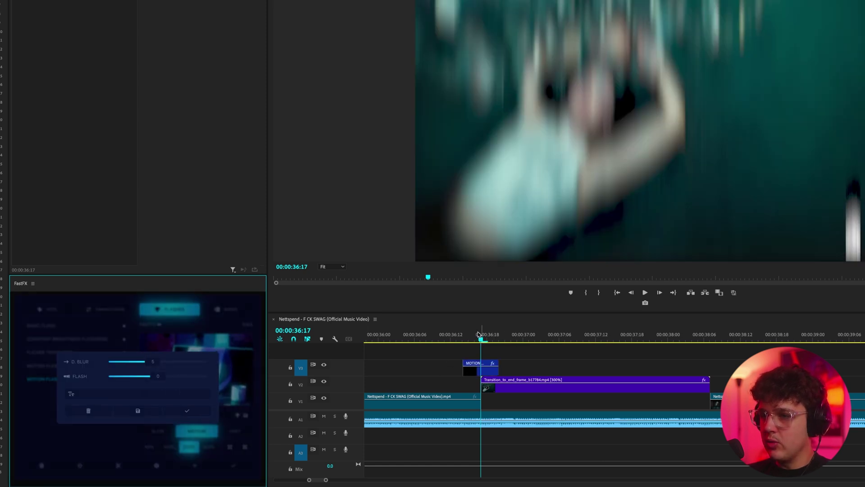
{"action": "left_click_drag", "start_coordinate": [479, 335], "coordinate": [709, 346]}
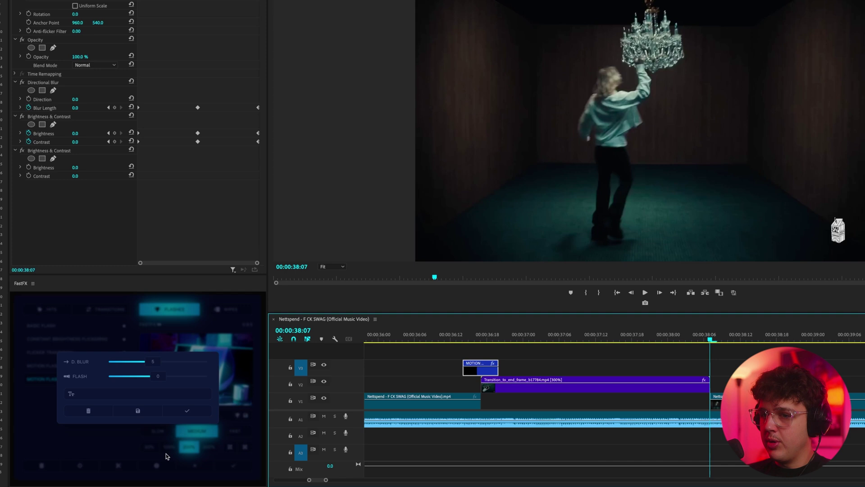
{"action": "left_click", "coordinate": [237, 469]}
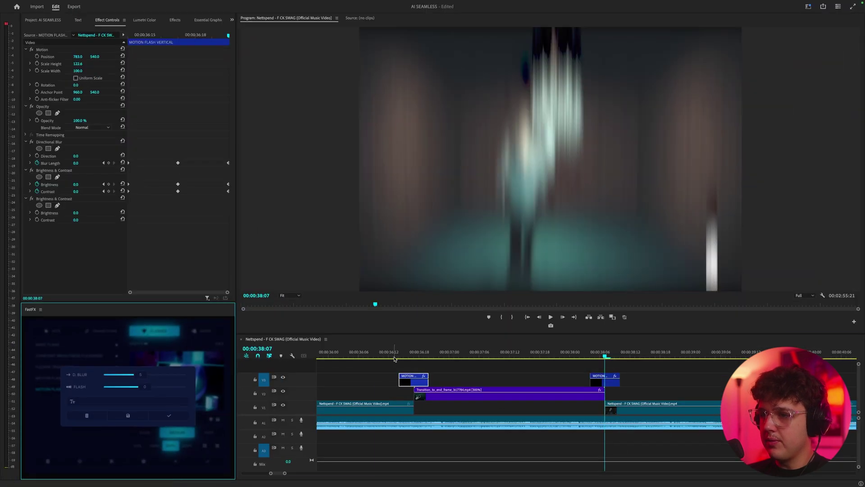
Play back the transition clip with the vertical motion flashes on both cuts, from just before the first cut.
{"action": "left_click", "coordinate": [404, 359]}
{"action": "key", "text": "space"}
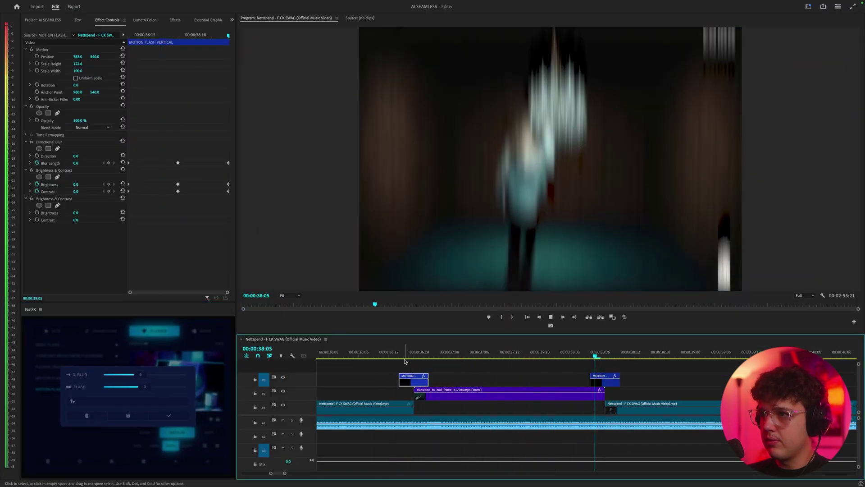
{"action": "left_click", "coordinate": [404, 359]}
{"action": "key", "text": "space"}
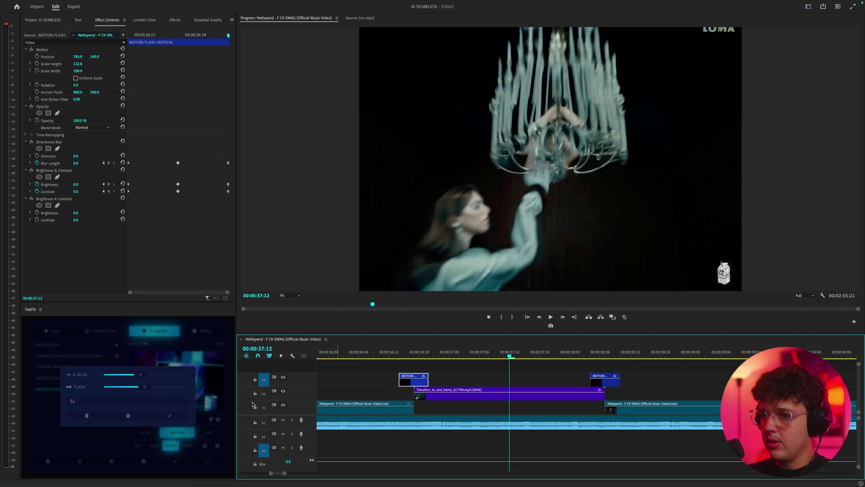
Browse the FastFX transition presets, including the Thermal ones, for an effect to layer at the transition clip's cuts.
{"action": "left_click", "coordinate": [605, 353]}
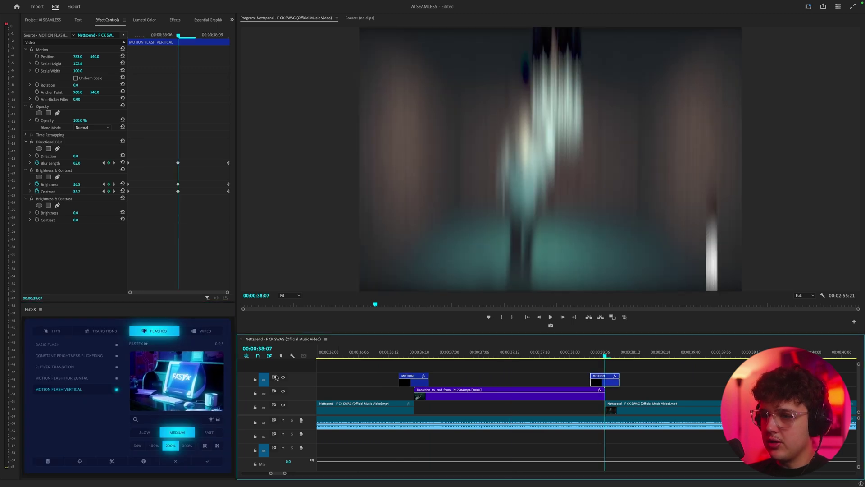
{"action": "left_click", "coordinate": [412, 354]}
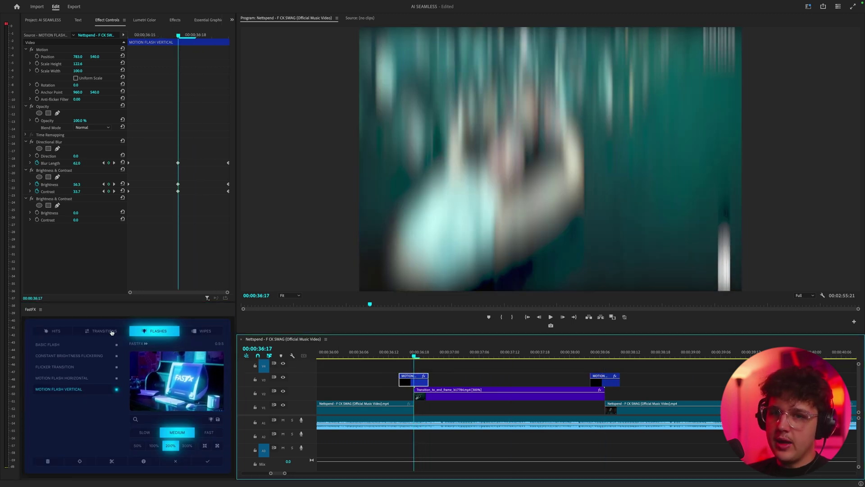
{"action": "left_click", "coordinate": [89, 332]}
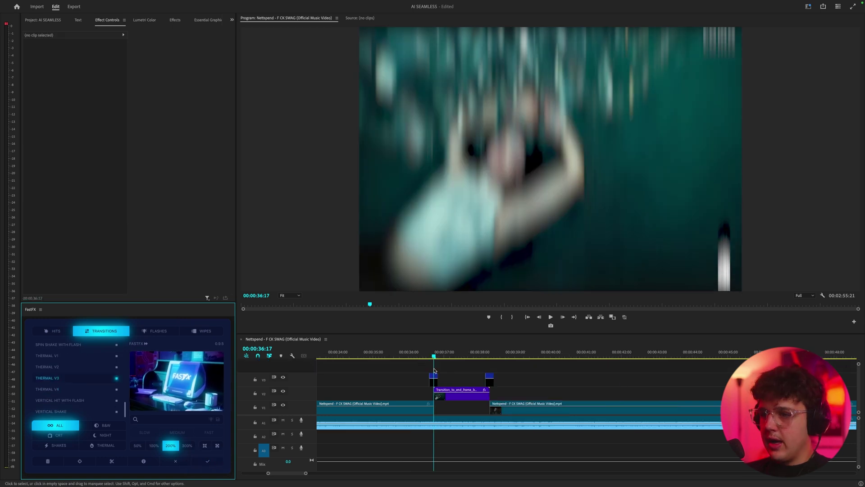
Play the sequence from just before the first flash and scrub through to the second cut.
{"action": "left_click", "coordinate": [425, 354]}
{"action": "key", "text": "space"}
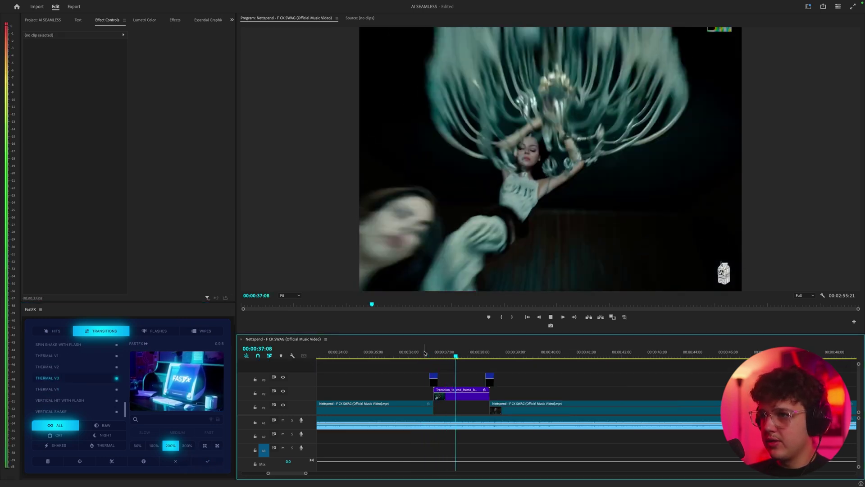
{"action": "left_click_drag", "start_coordinate": [424, 354], "coordinate": [493, 356]}
Preview the overhead chandelier shot at 00:00:46:15 in the sequence, and switch back to Luma Dream Machine in the browser.
{"action": "scroll", "coordinate": [567, 375], "scroll_direction": "down", "scroll_amount": 5}
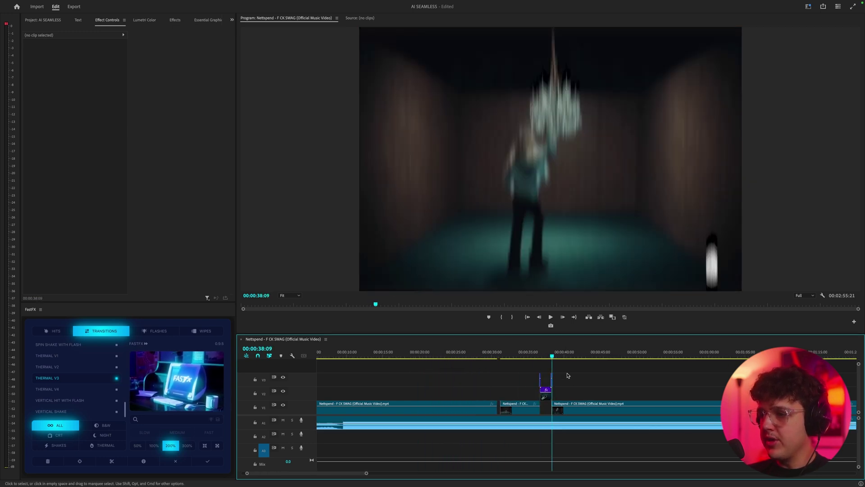
{"action": "left_click", "coordinate": [611, 355]}
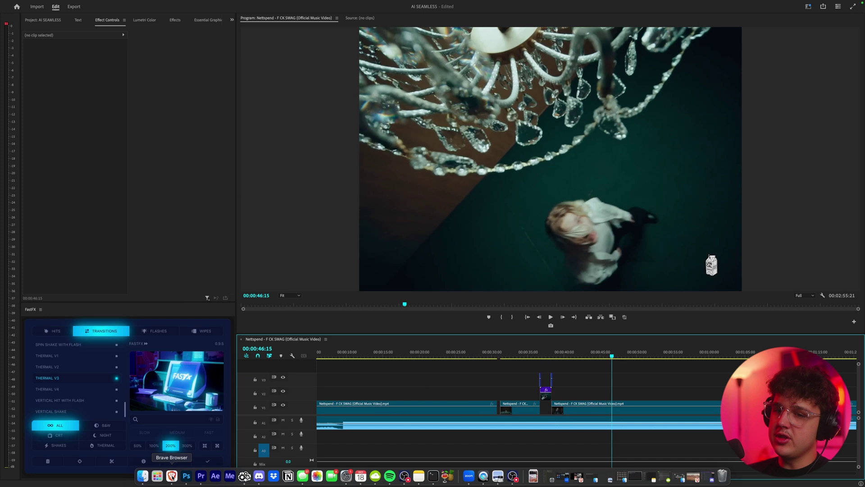
{"action": "left_click", "coordinate": [172, 484]}
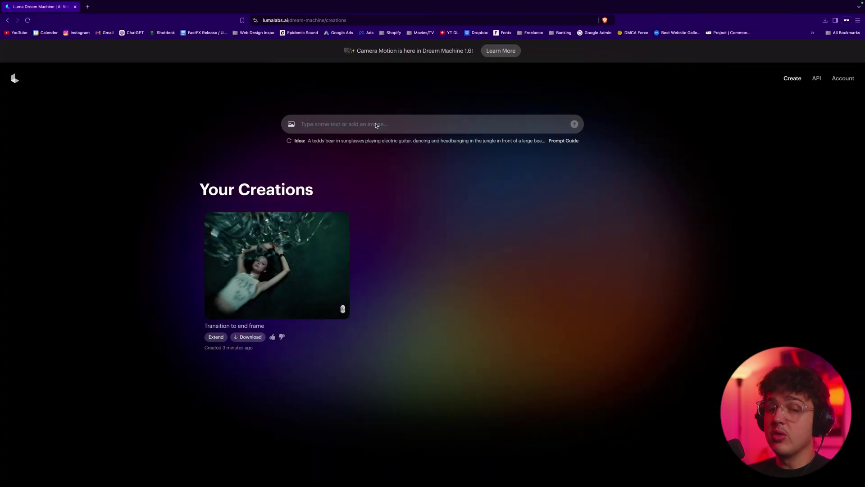